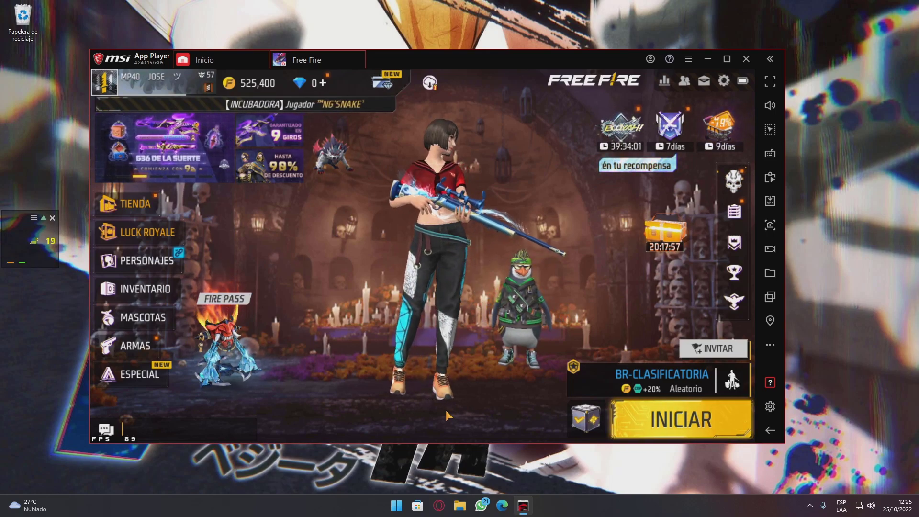
# - In Free Fire's display settings, try the Estándar graphics option and return the graphics to Suave
pyautogui.click(722, 81)
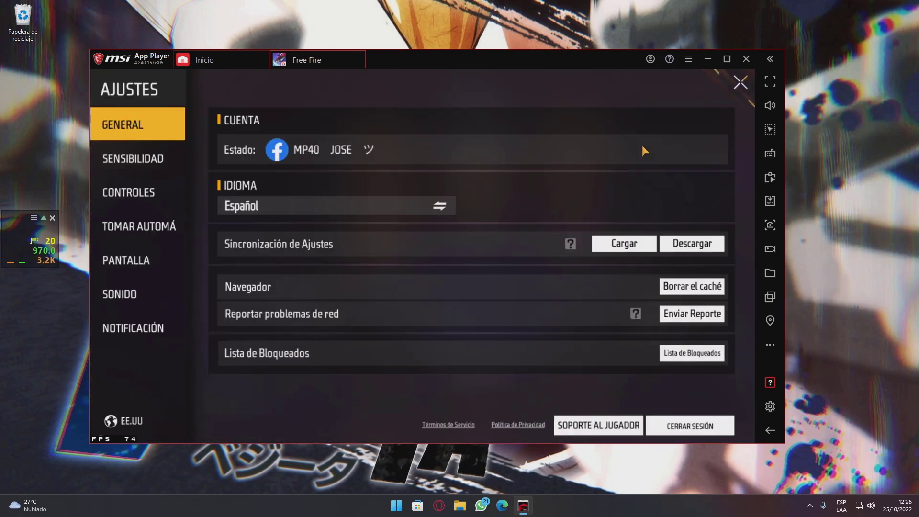
pyautogui.click(127, 260)
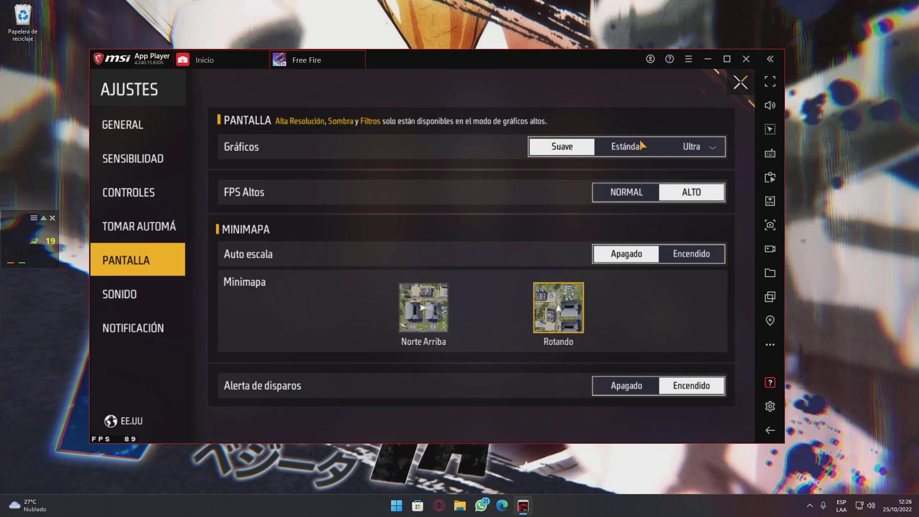
pyautogui.click(630, 149)
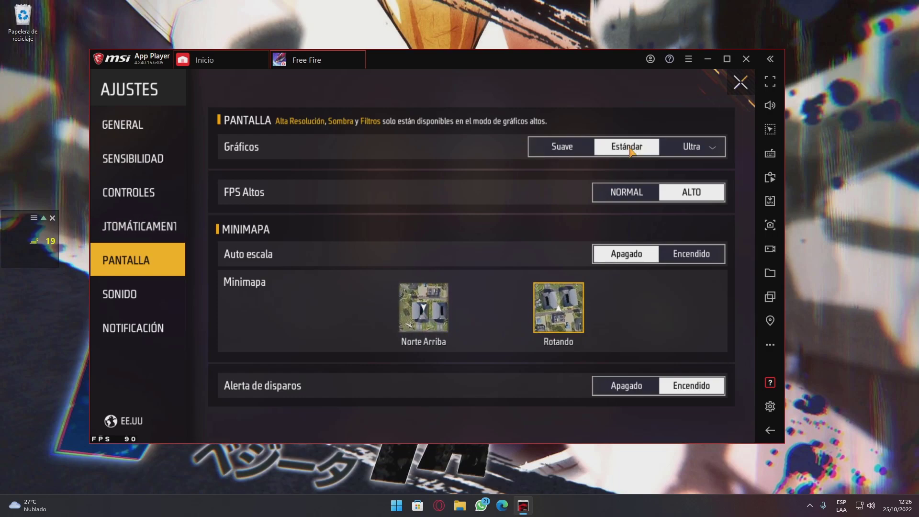
pyautogui.click(564, 148)
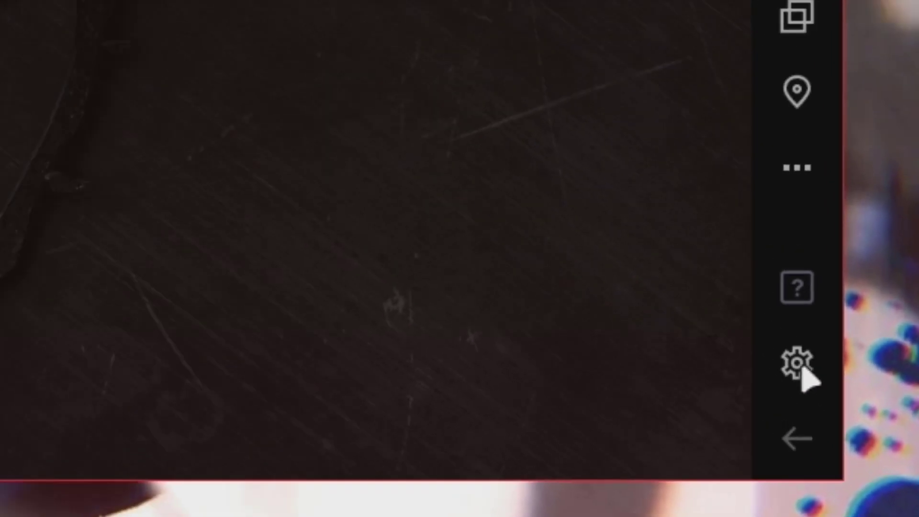
# - Open the emulator's settings and set the display resolution to 1600 x 900 after trying 960 x 540
pyautogui.click(871, 457)
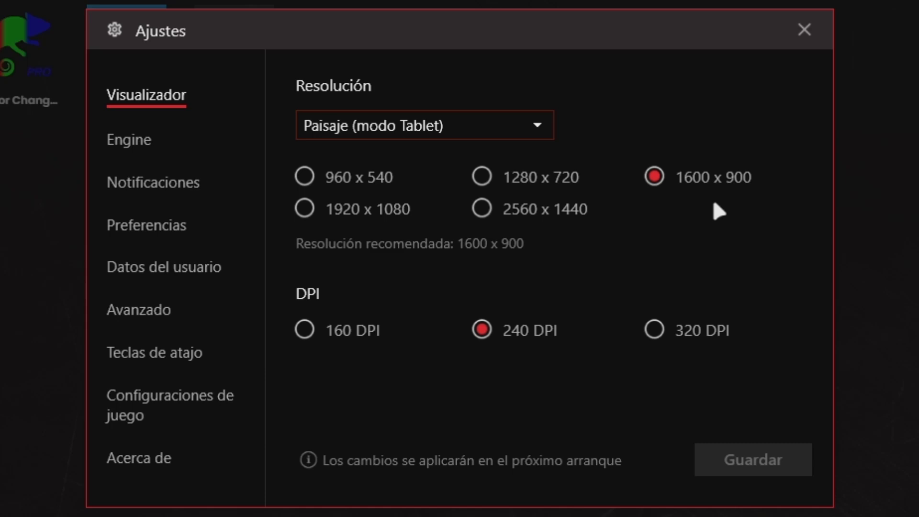
pyautogui.click(326, 181)
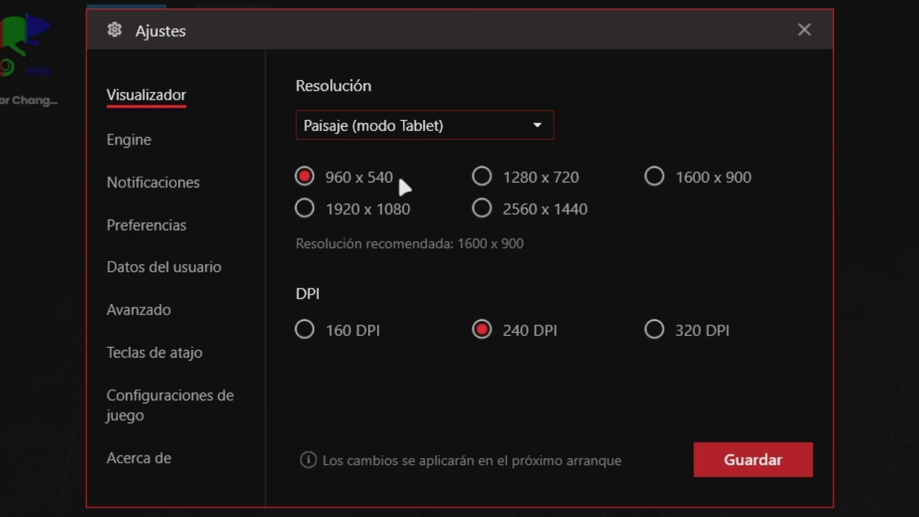
pyautogui.click(651, 176)
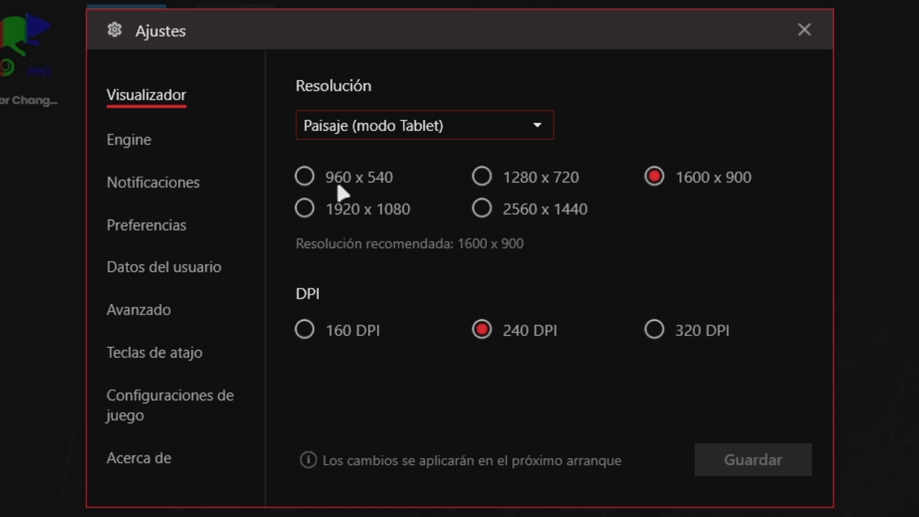
pyautogui.click(305, 182)
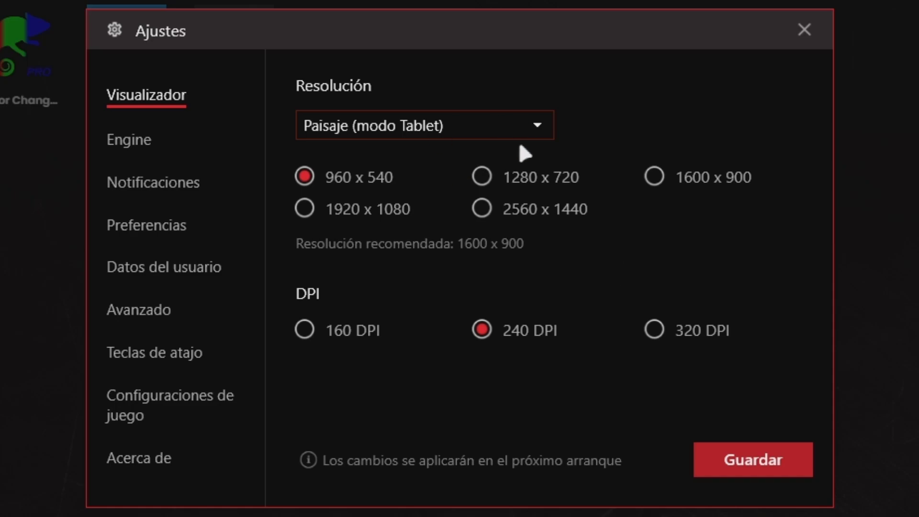
pyautogui.click(654, 176)
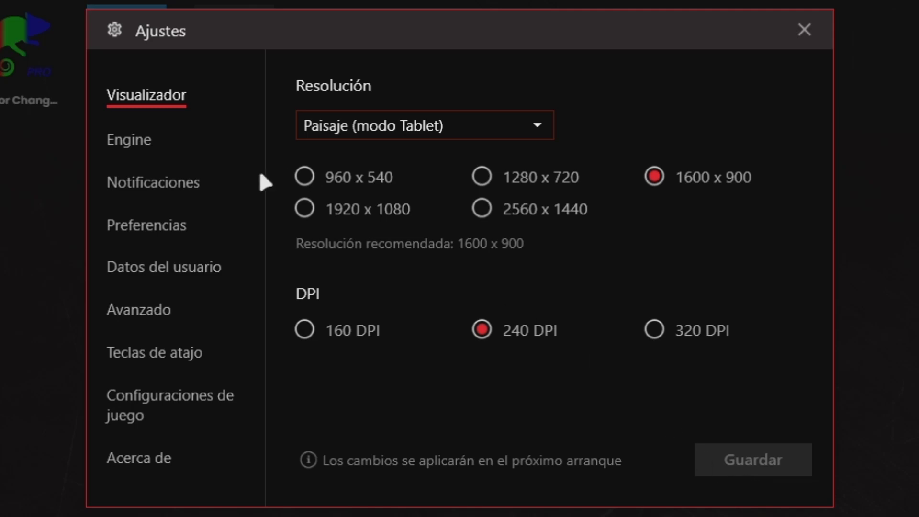
# - In the Engine settings, switch the preference for dedicated NVIDIA graphics off and on again
pyautogui.click(141, 139)
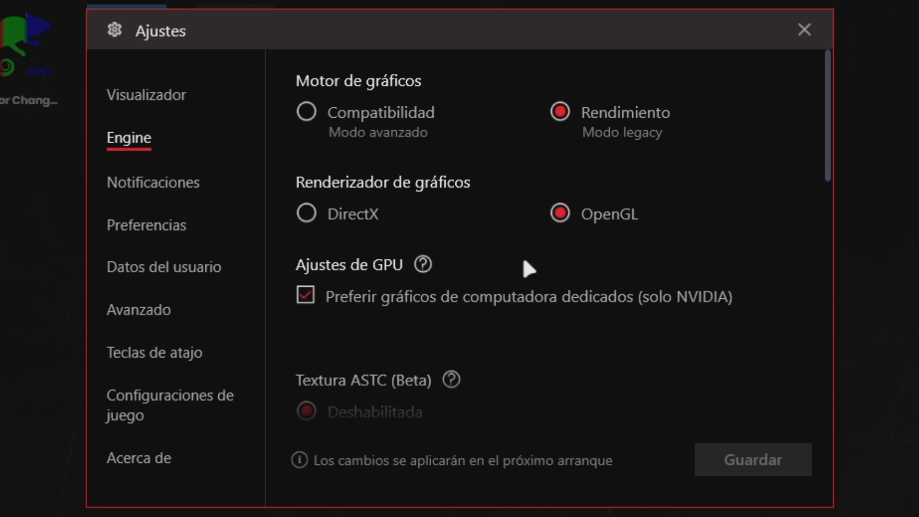
pyautogui.click(309, 297)
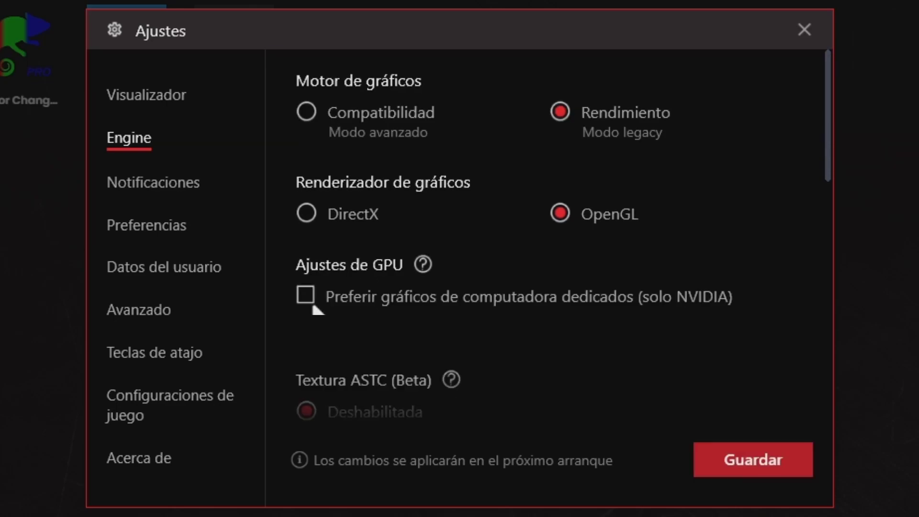
pyautogui.click(306, 294)
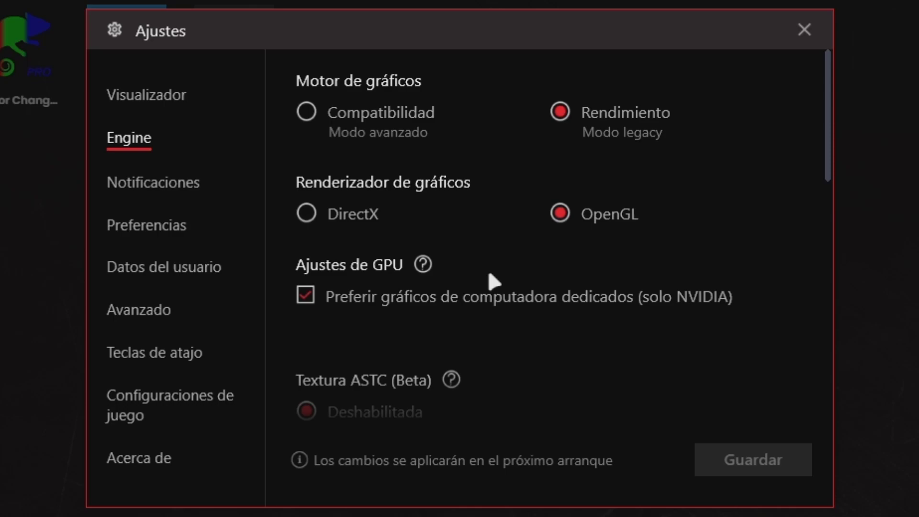
# - Set the CPU performance allocation to Alto (4 Núcleos) in the Engine settings
pyautogui.scroll(-4, 489, 271)
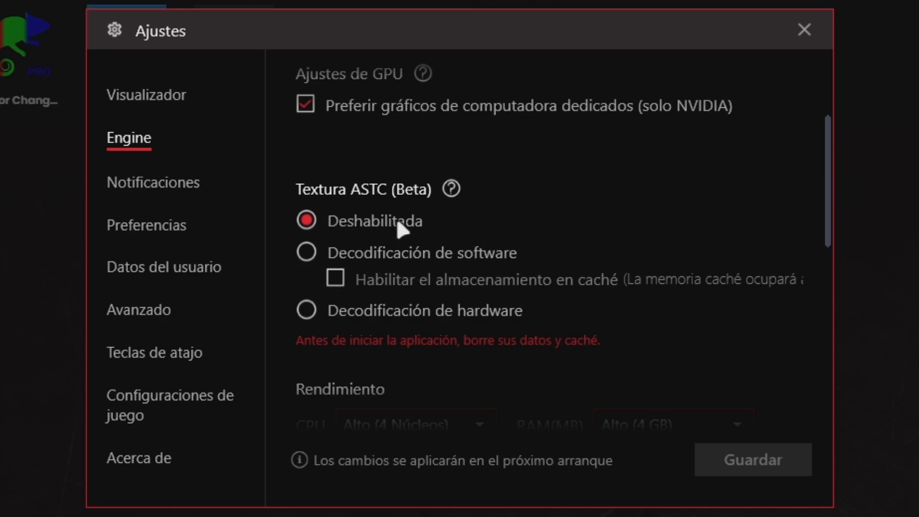
pyautogui.scroll(-4, 443, 222)
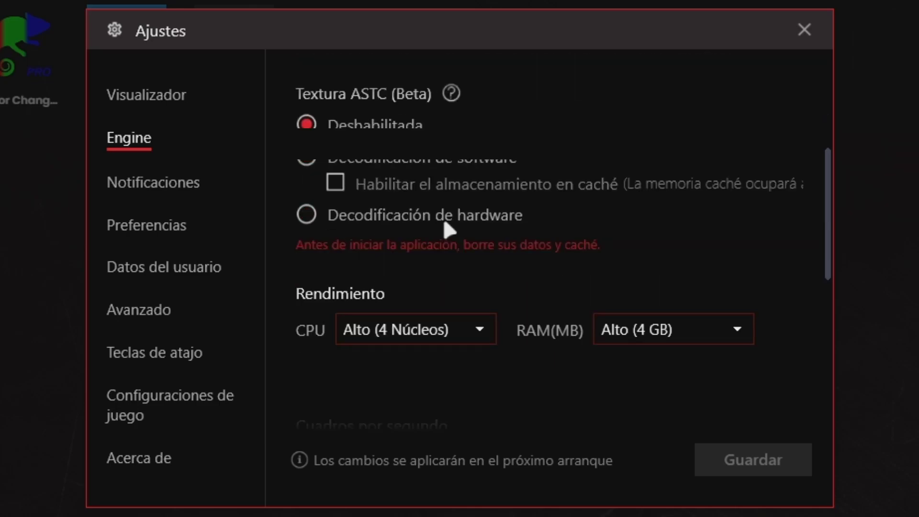
pyautogui.scroll(-2, 448, 231)
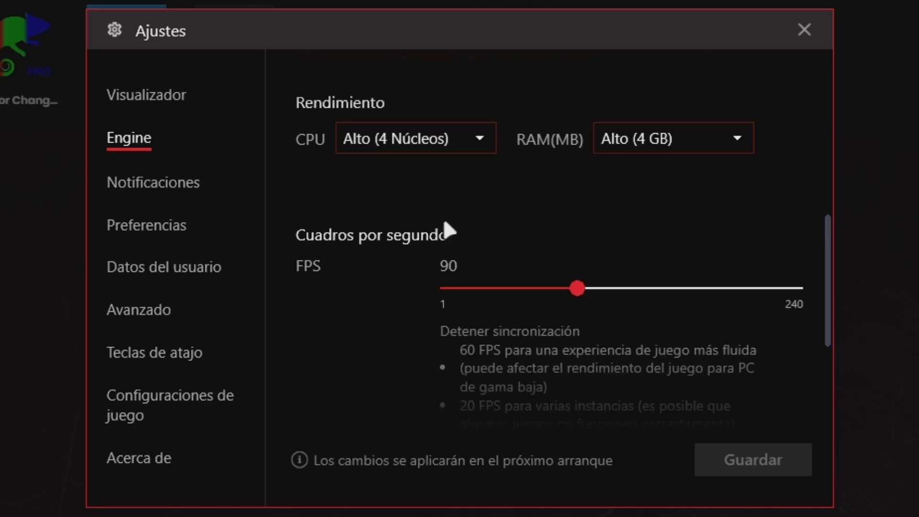
pyautogui.scroll(2, 444, 221)
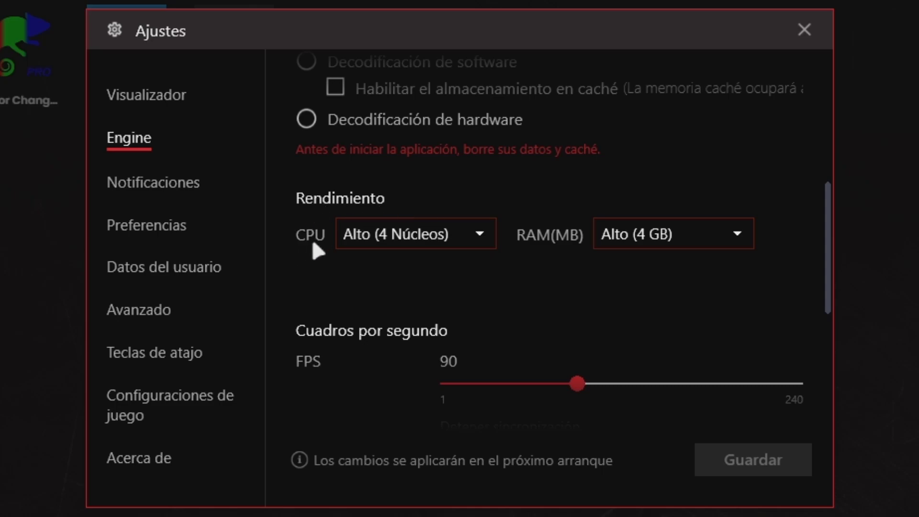
pyautogui.click(418, 240)
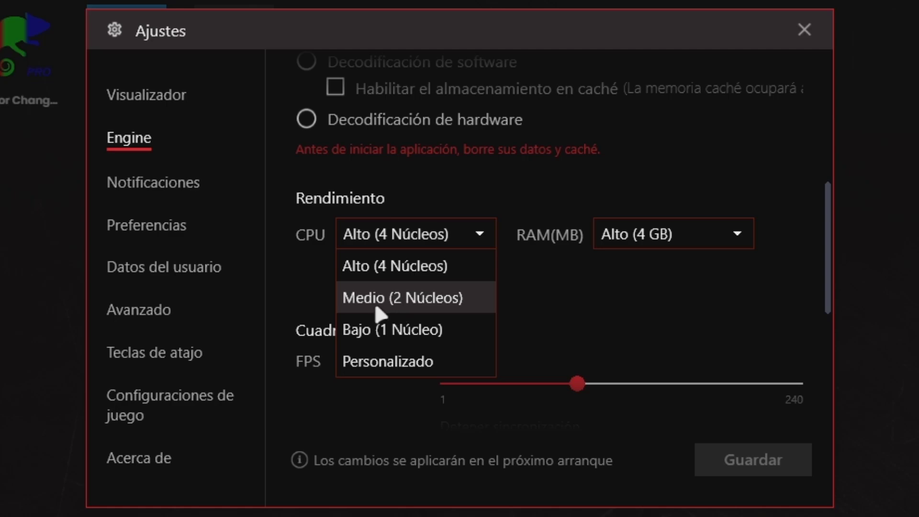
pyautogui.click(370, 266)
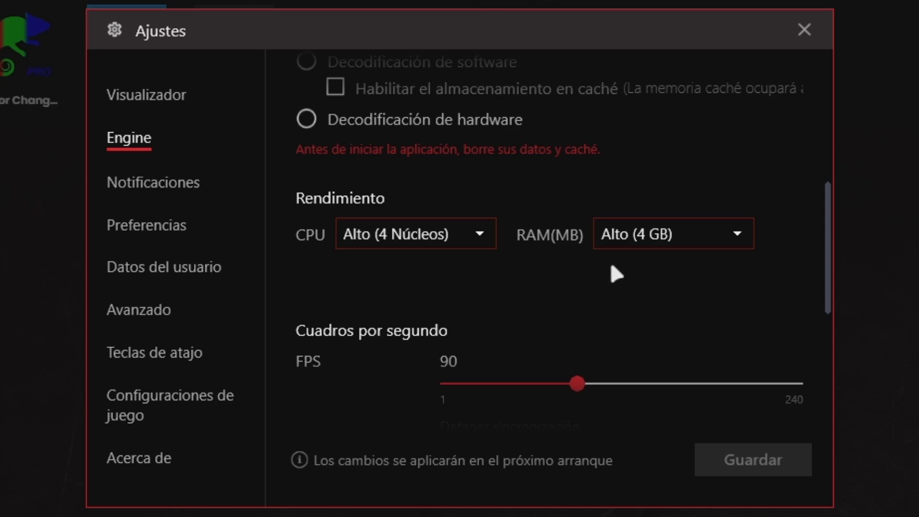
# - Try Medio (2 GB) as the RAM allocation and return it to Alto (4 GB)
pyautogui.click(667, 234)
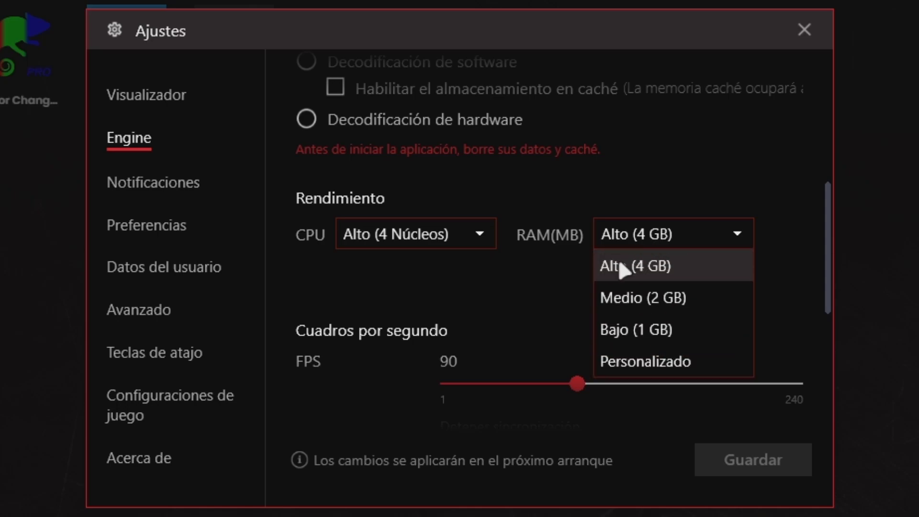
pyautogui.click(677, 266)
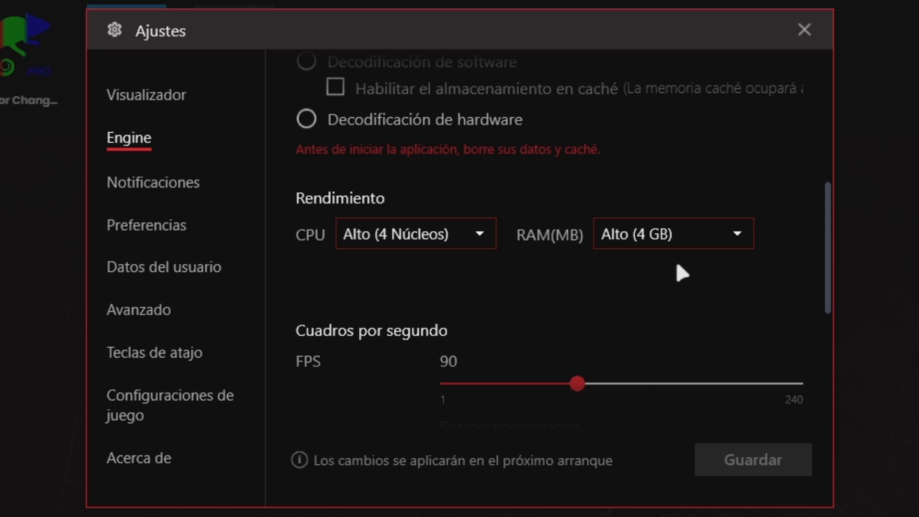
pyautogui.click(674, 236)
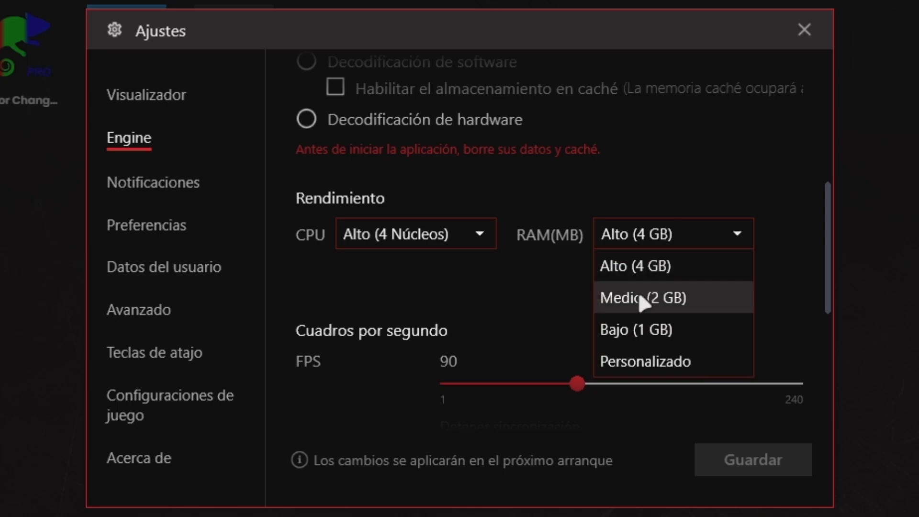
pyautogui.click(666, 306)
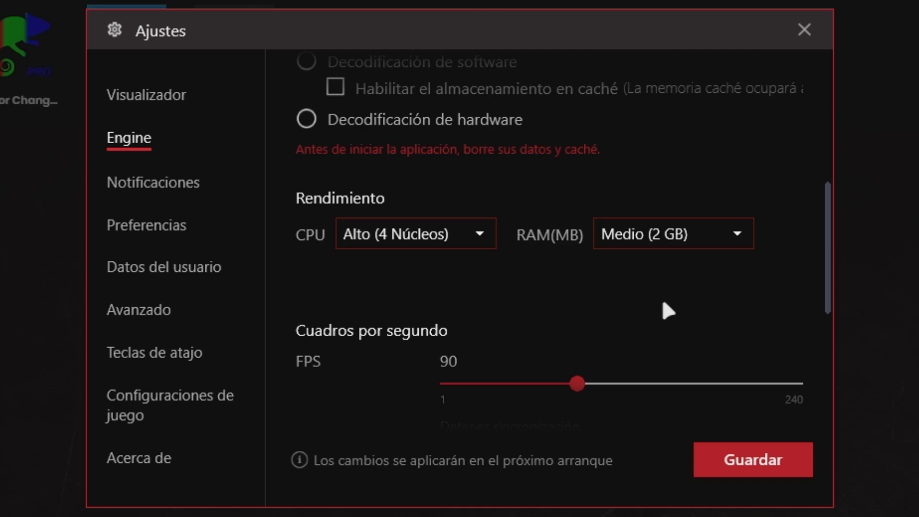
pyautogui.click(665, 240)
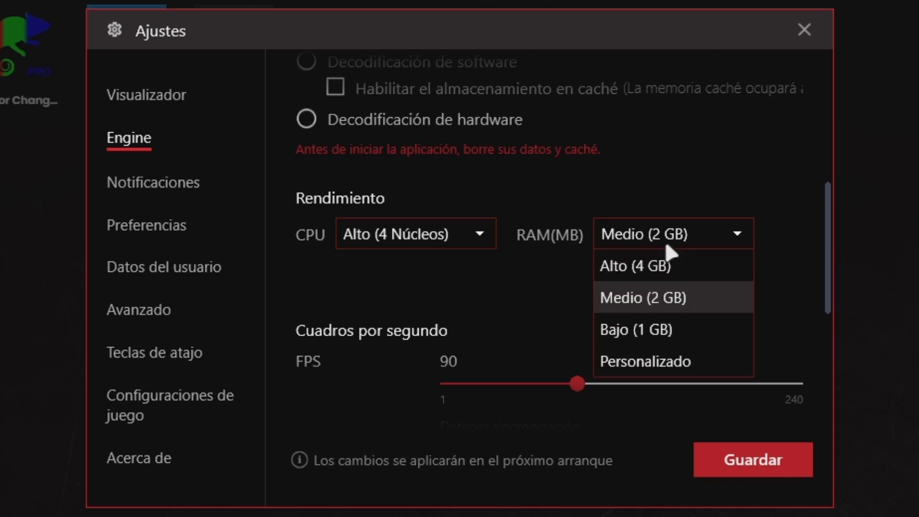
pyautogui.click(638, 266)
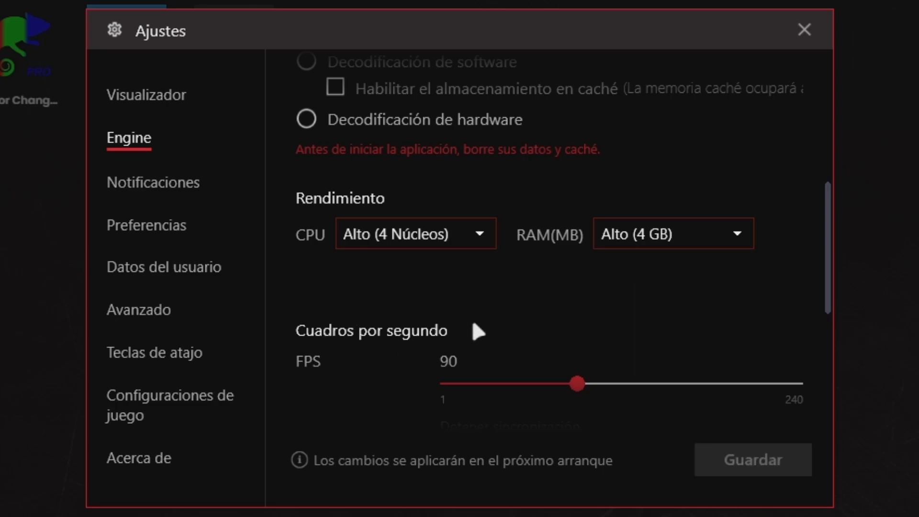
# - Review the FPS limit, high frame rate, VSync, FPS display and ABI options in the Engine settings
pyautogui.scroll(-4, 476, 339)
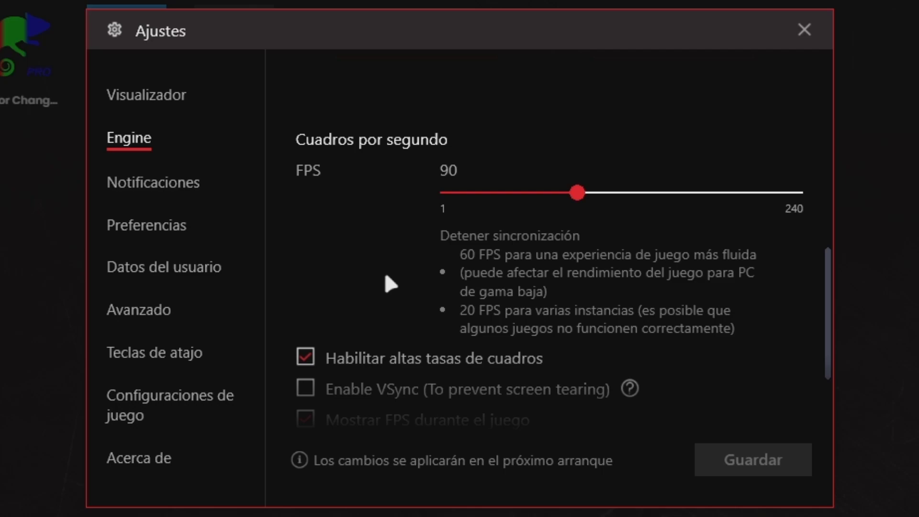
pyautogui.scroll(-3, 397, 254)
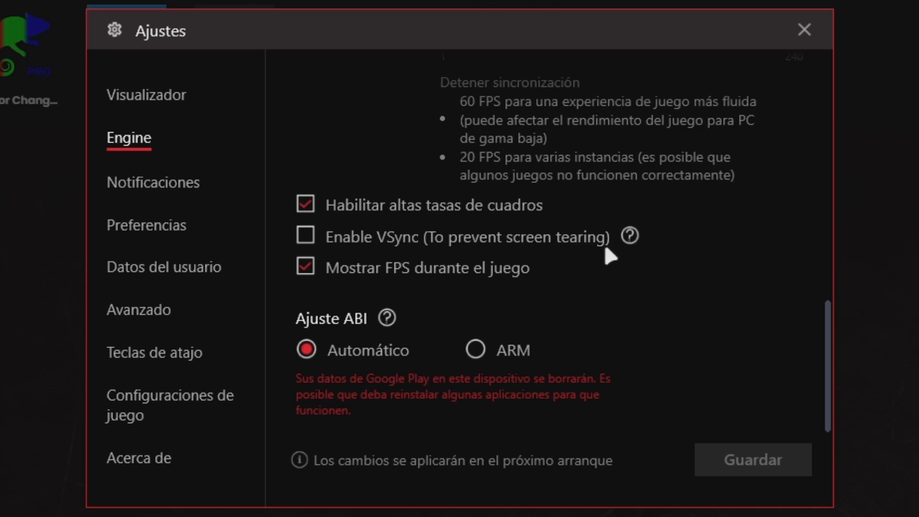
pyautogui.scroll(3, 527, 278)
pyautogui.scroll(-3, 529, 282)
# - In the advanced settings, browse the predefined device profiles and choose Asus ROG 2
pyautogui.click(138, 316)
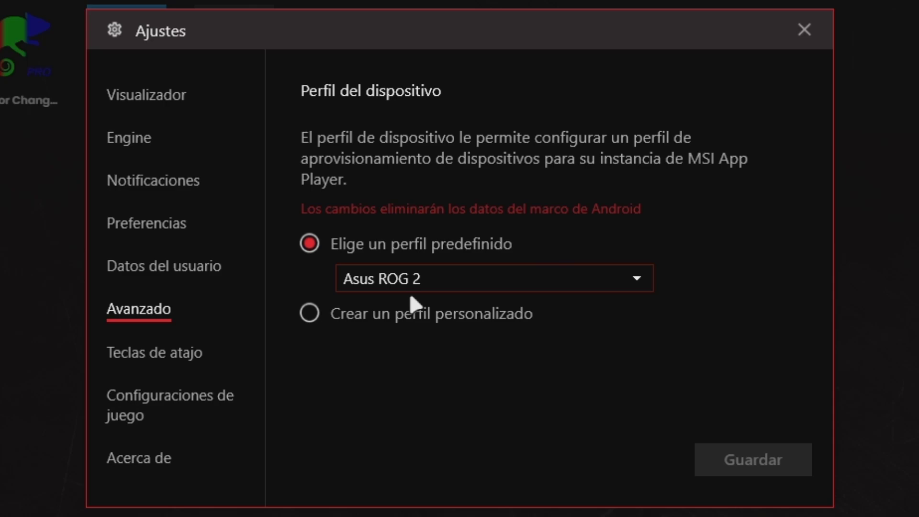
pyautogui.click(476, 280)
pyautogui.scroll(-5, 451, 337)
pyautogui.scroll(-3, 450, 335)
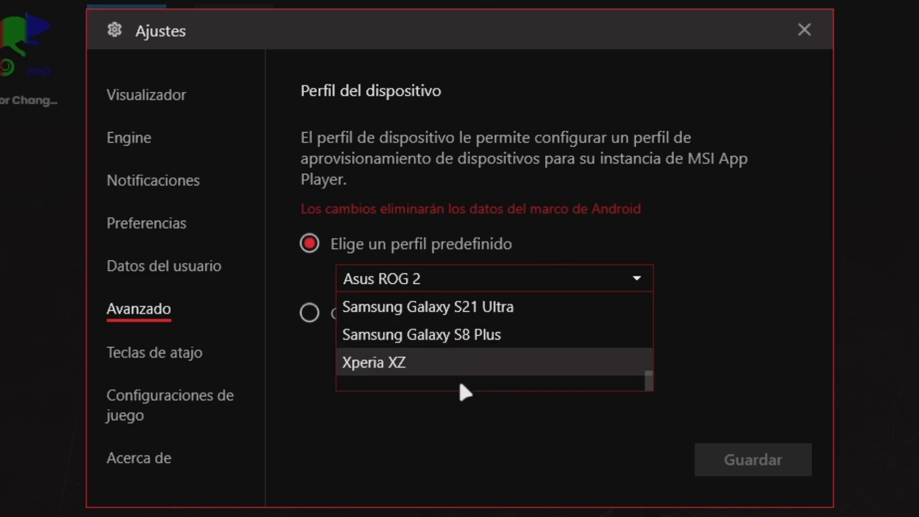
pyautogui.scroll(10, 478, 345)
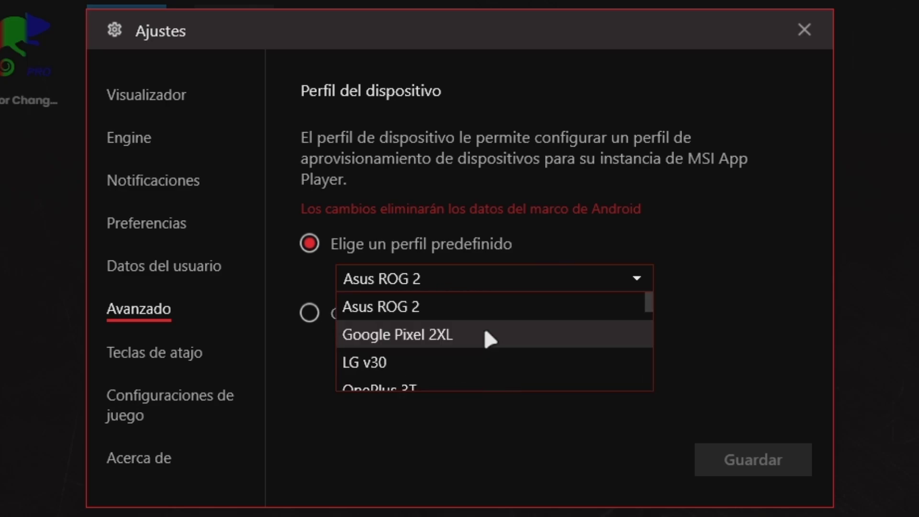
pyautogui.click(475, 303)
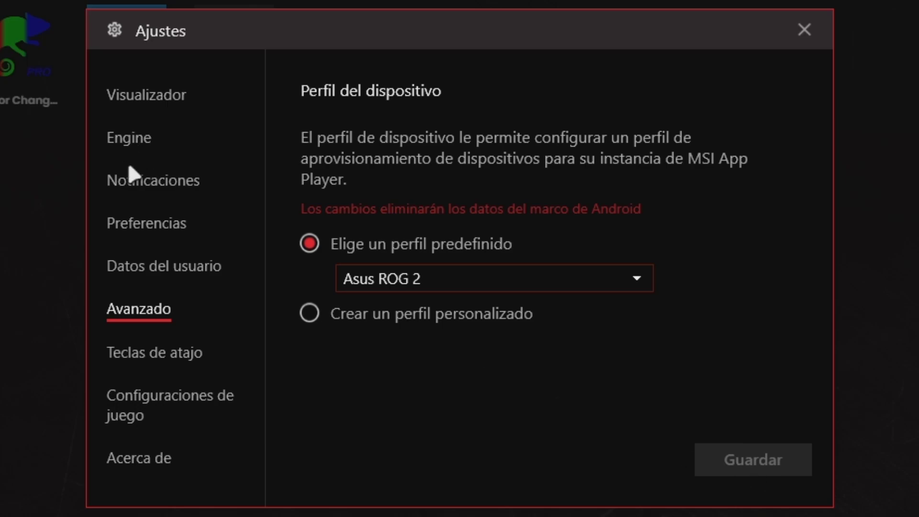
# - Turn off notification mode and application notifications in the emulator's notification settings
pyautogui.click(129, 177)
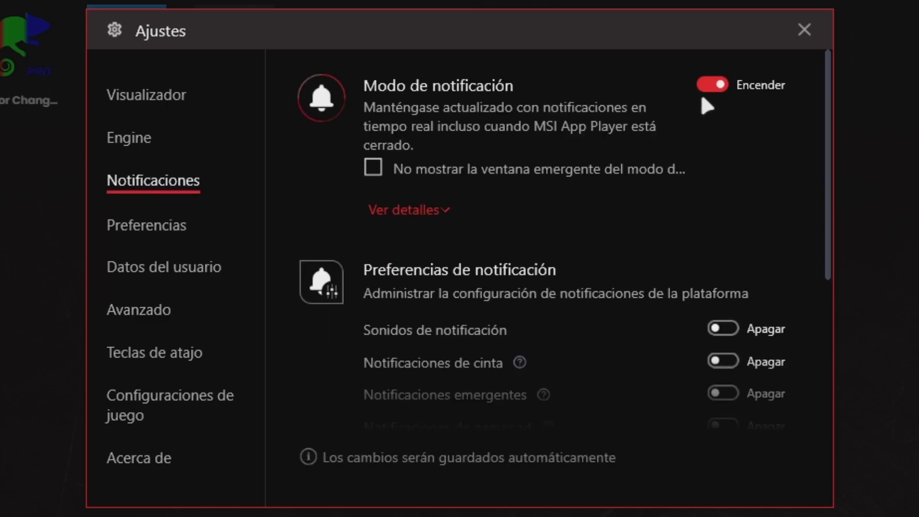
pyautogui.click(712, 85)
pyautogui.scroll(-5, 663, 246)
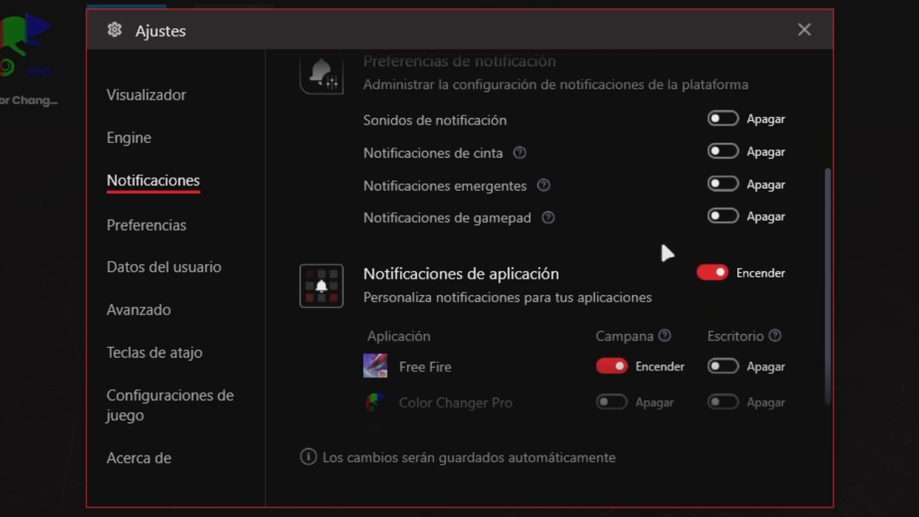
pyautogui.click(713, 229)
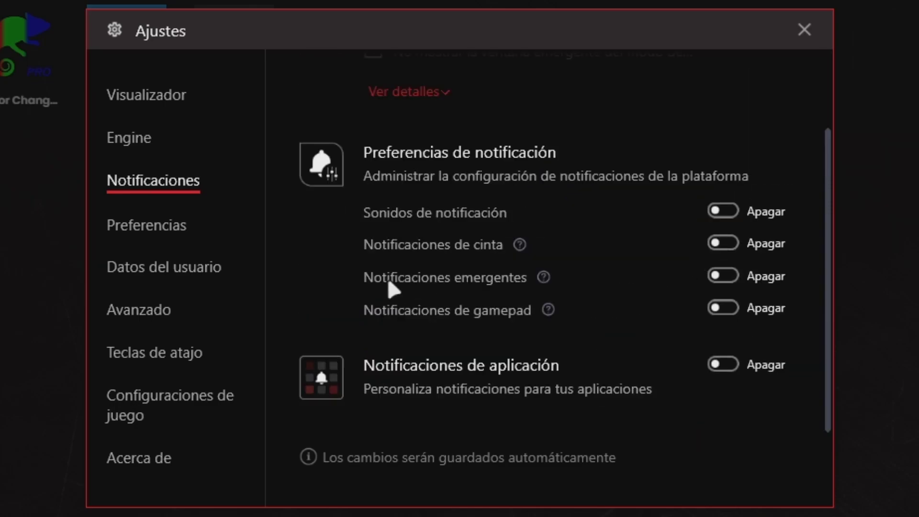
# - Review the preferences, user data, shortcut keys, game configuration and about sections of the emulator settings
pyautogui.click(140, 229)
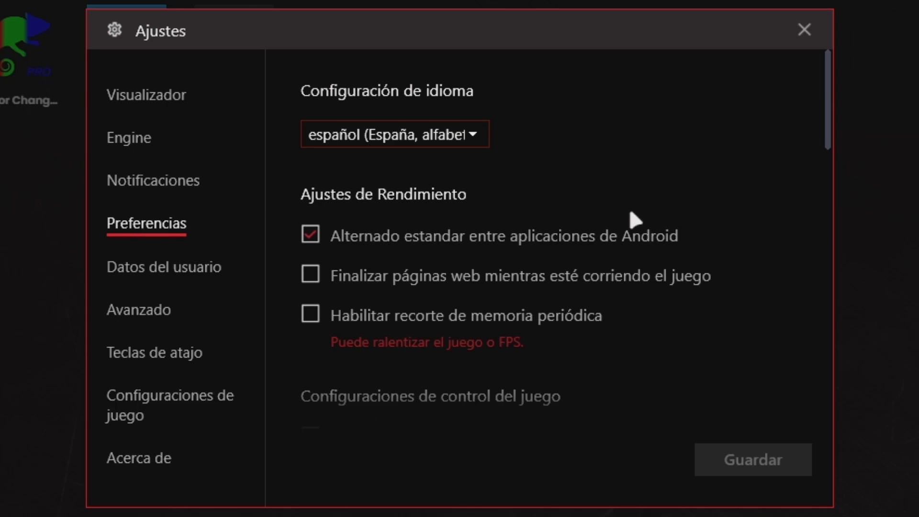
pyautogui.scroll(-6, 631, 213)
pyautogui.scroll(-10, 603, 337)
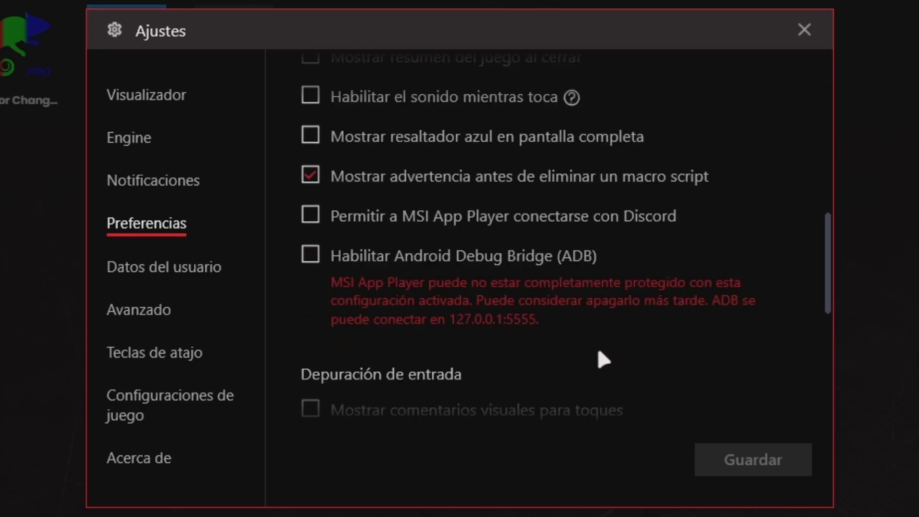
pyautogui.click(143, 273)
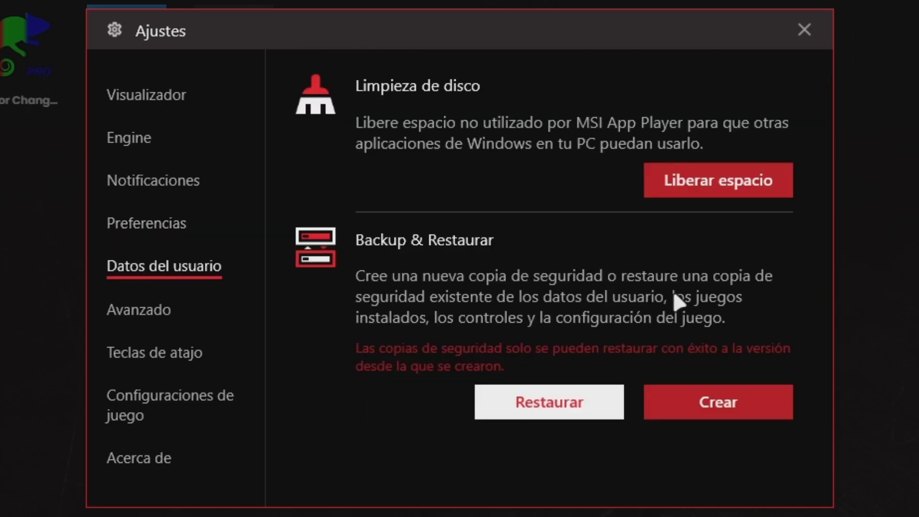
pyautogui.click(169, 352)
pyautogui.scroll(-15, 581, 329)
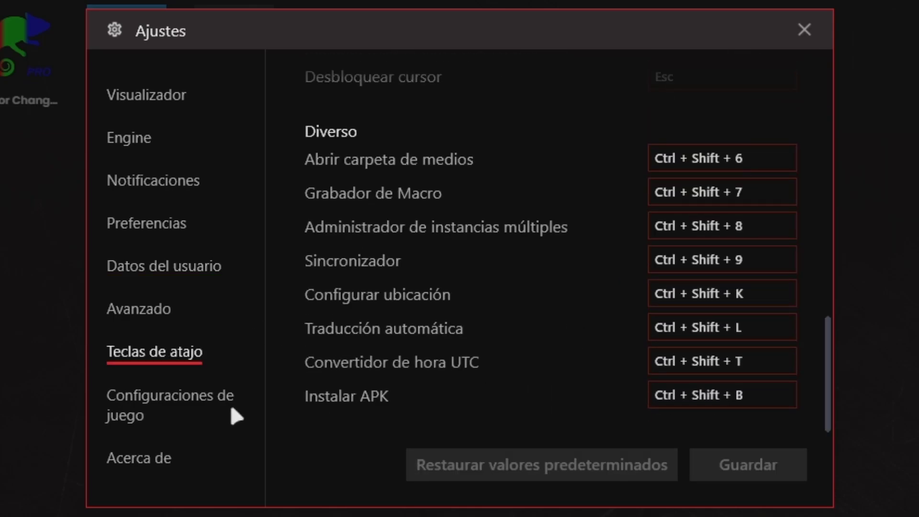
pyautogui.click(147, 402)
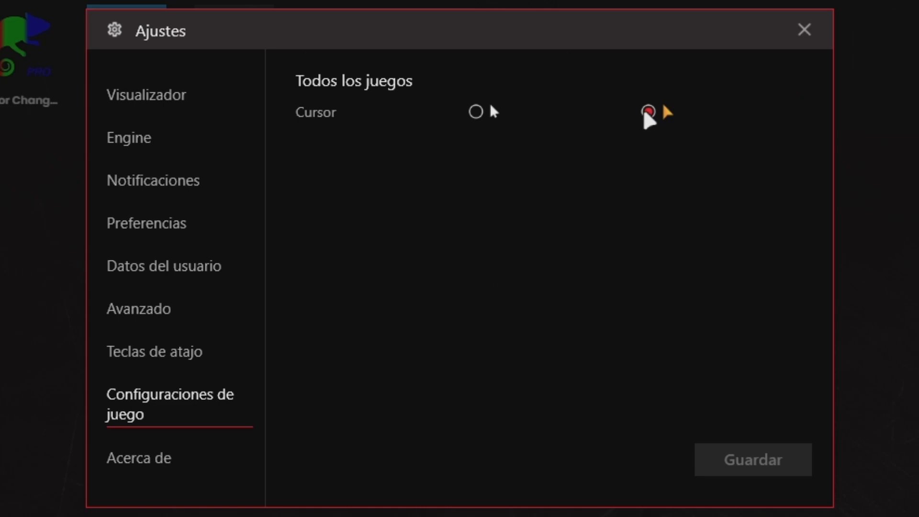
pyautogui.click(150, 460)
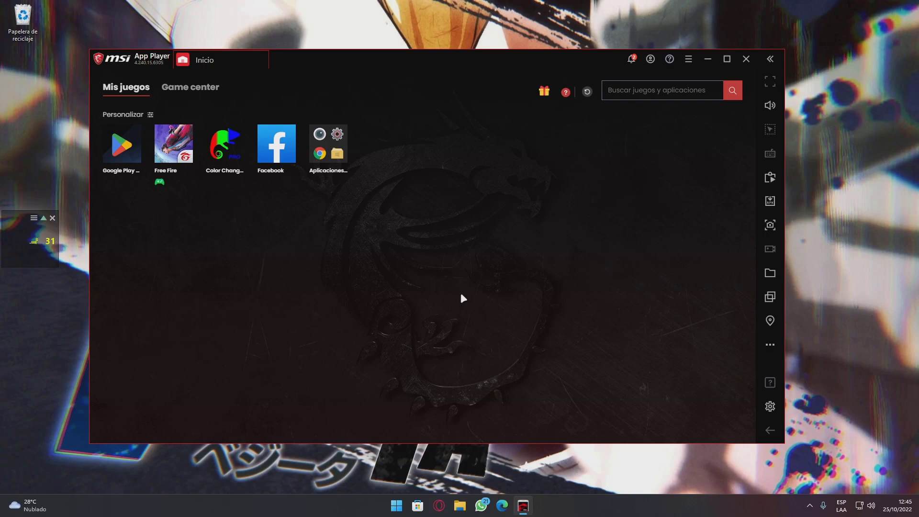
# - Search the Google Play Store for "developer options" using the recent search
pyautogui.click(123, 153)
pyautogui.click(237, 101)
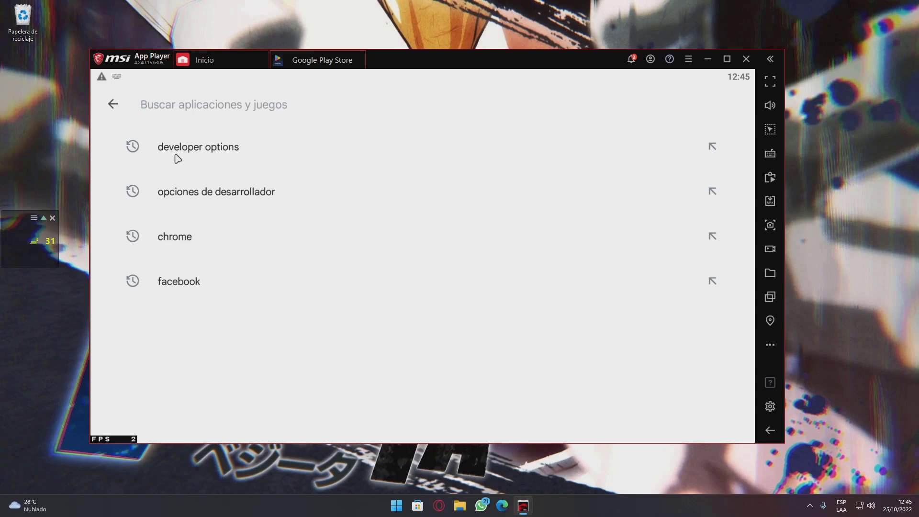
pyautogui.click(219, 151)
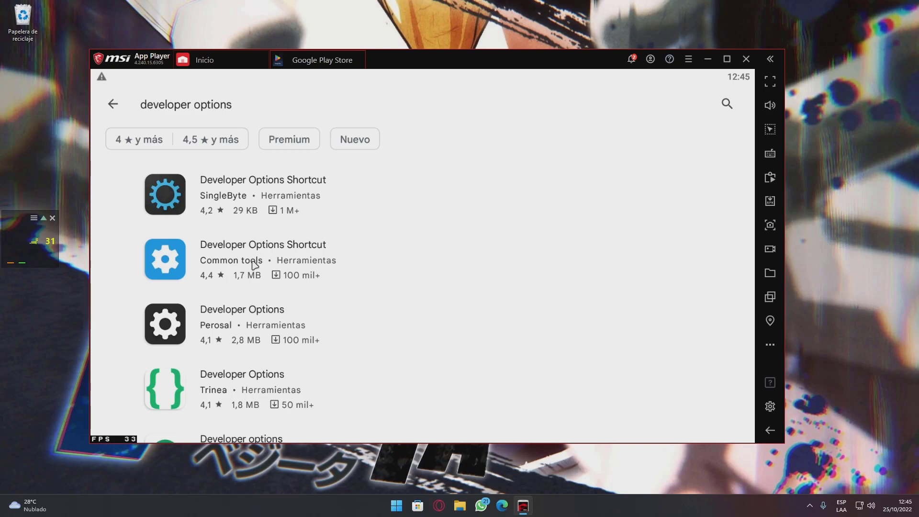
# - Browse the results and install Developer Options Shortcut by SingleByte
pyautogui.moveTo(254, 262); pyautogui.dragTo(290, 178)
pyautogui.moveTo(318, 314); pyautogui.dragTo(374, 225)
pyautogui.scroll(5, 356, 255)
pyautogui.moveTo(356, 255); pyautogui.dragTo(352, 355)
pyautogui.click(257, 191)
pyautogui.click(641, 164)
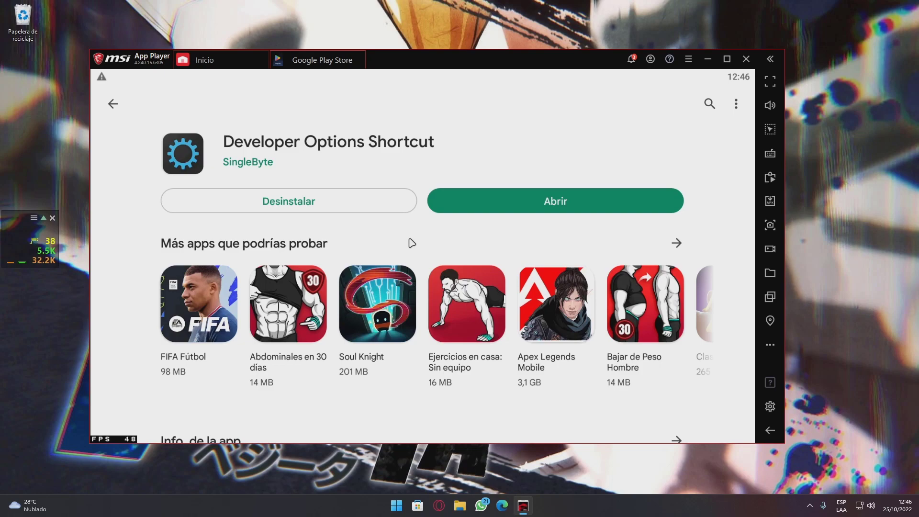
# - Launch the installed Developer Options Shortcut app and go to the animation scale settings
pyautogui.click(555, 208)
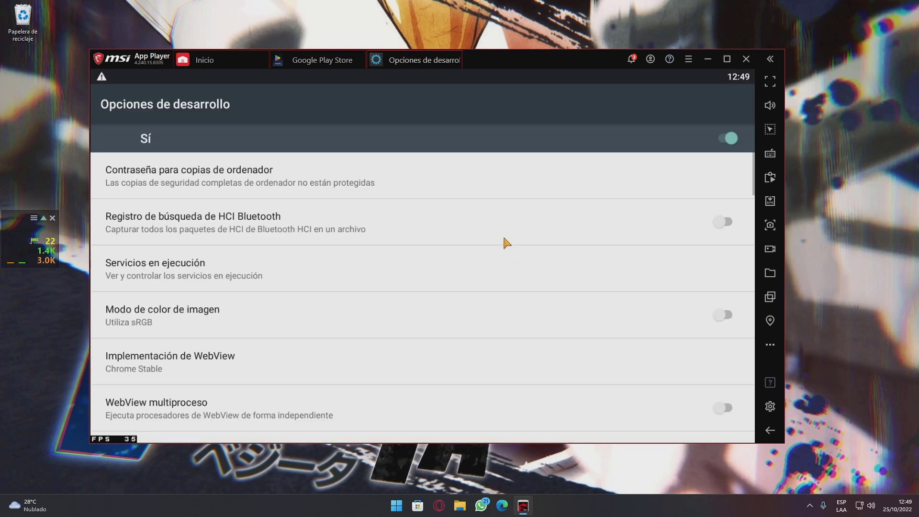
pyautogui.scroll(-5, 421, 237)
pyautogui.scroll(-10, 431, 262)
pyautogui.scroll(-9, 392, 267)
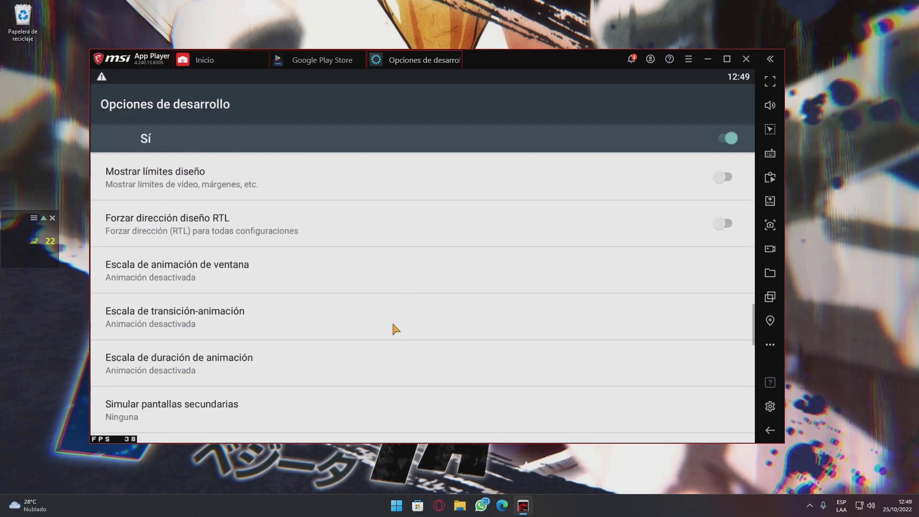
pyautogui.scroll(-1, 376, 268)
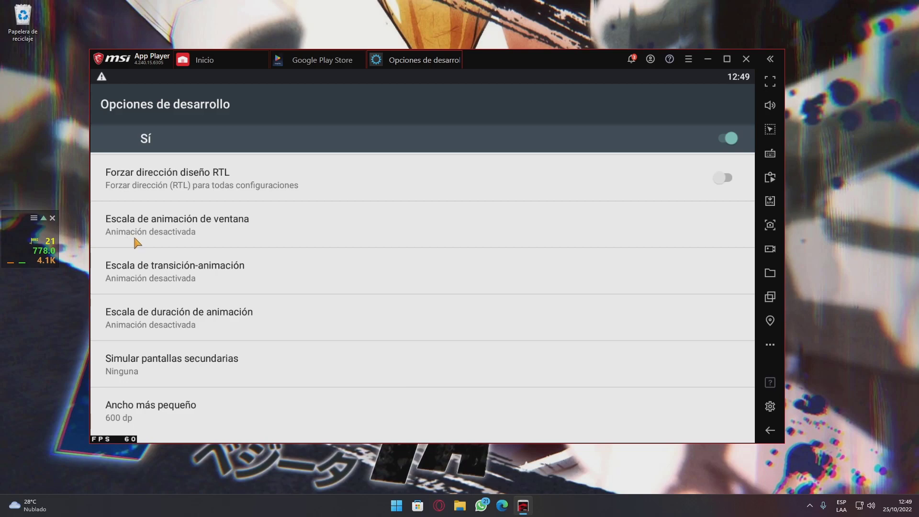
# - Try 1x as the window animation scale and return it to Animación desactivada
pyautogui.click(226, 240)
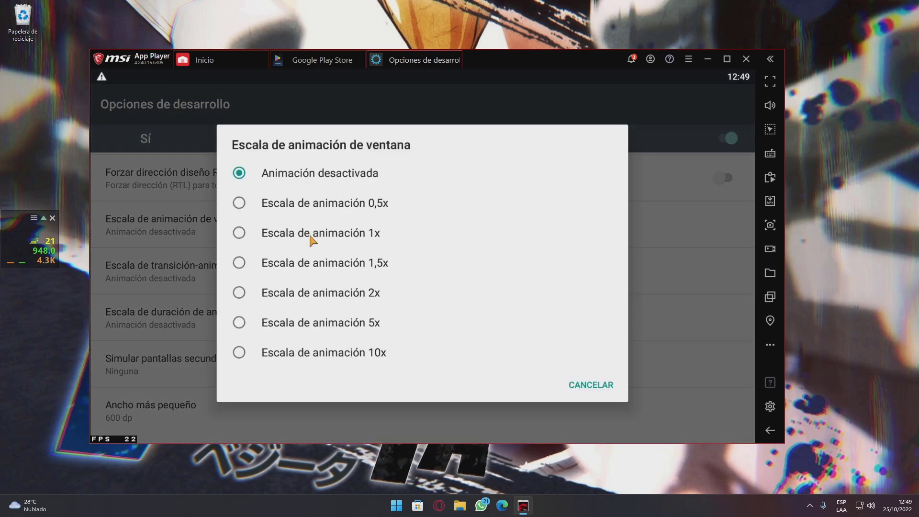
pyautogui.click(241, 233)
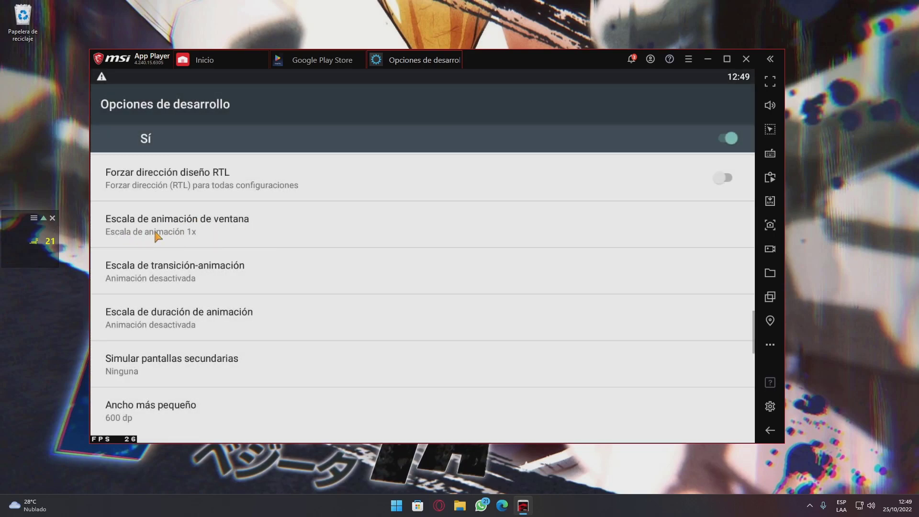
pyautogui.click(208, 238)
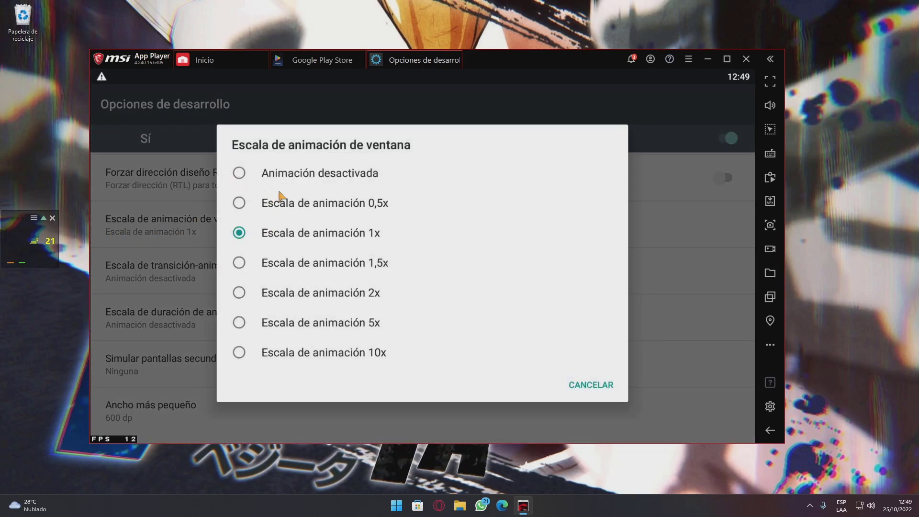
pyautogui.click(239, 173)
# - In the hardware-accelerated rendering options, turn Forzar aceleración GPU off and back on
pyautogui.scroll(-2, 218, 218)
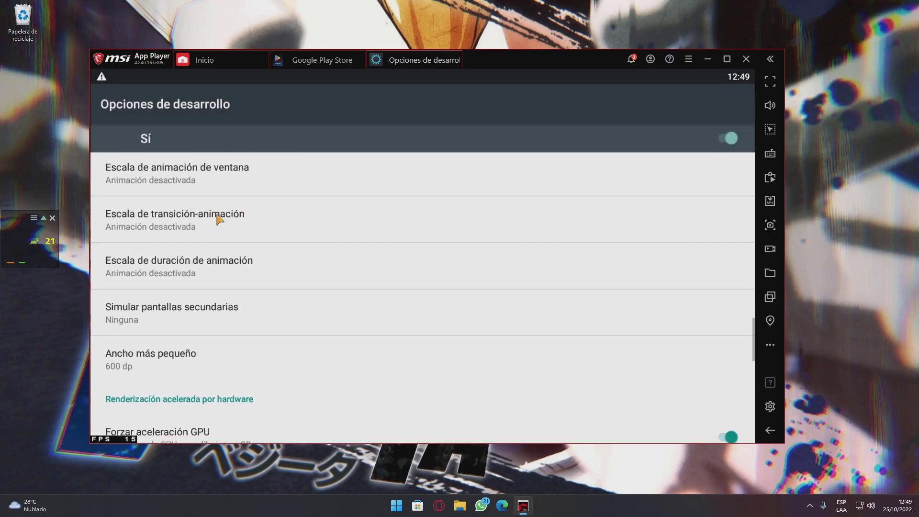
pyautogui.scroll(-1, 122, 229)
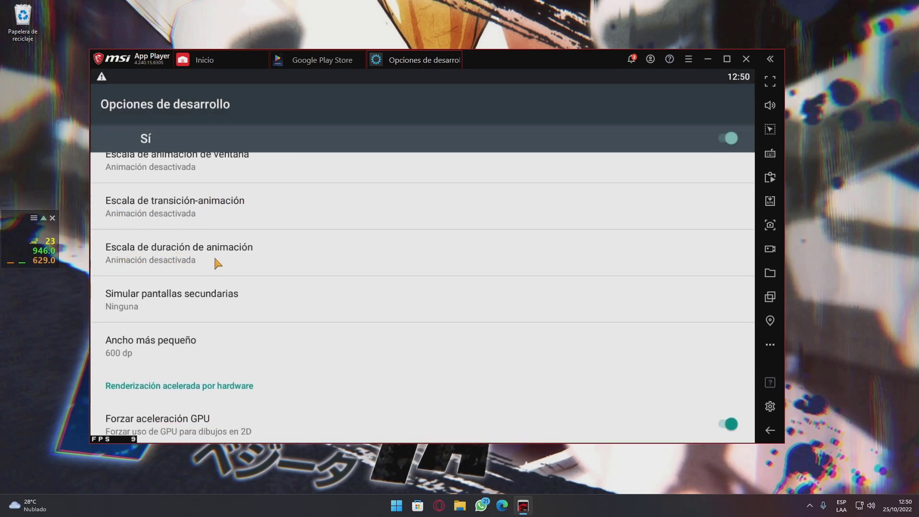
pyautogui.scroll(-7, 236, 213)
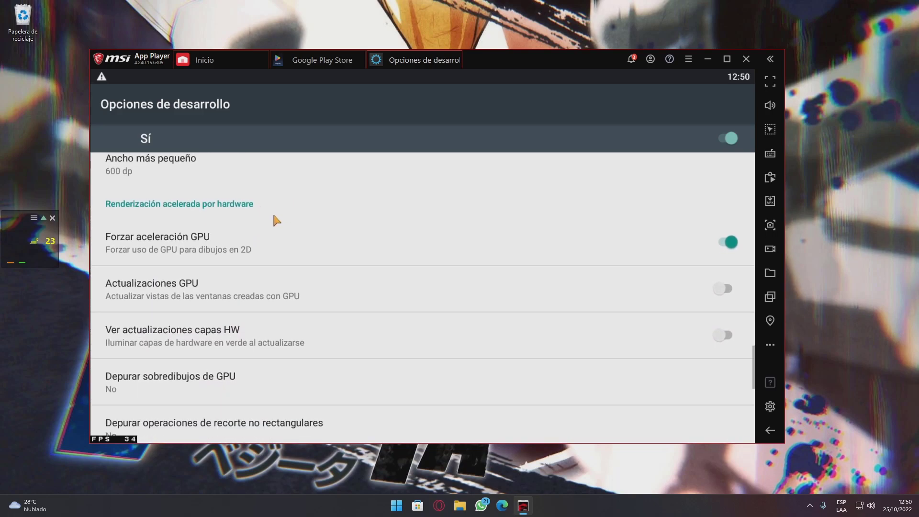
pyautogui.scroll(-2, 172, 254)
pyautogui.click(725, 197)
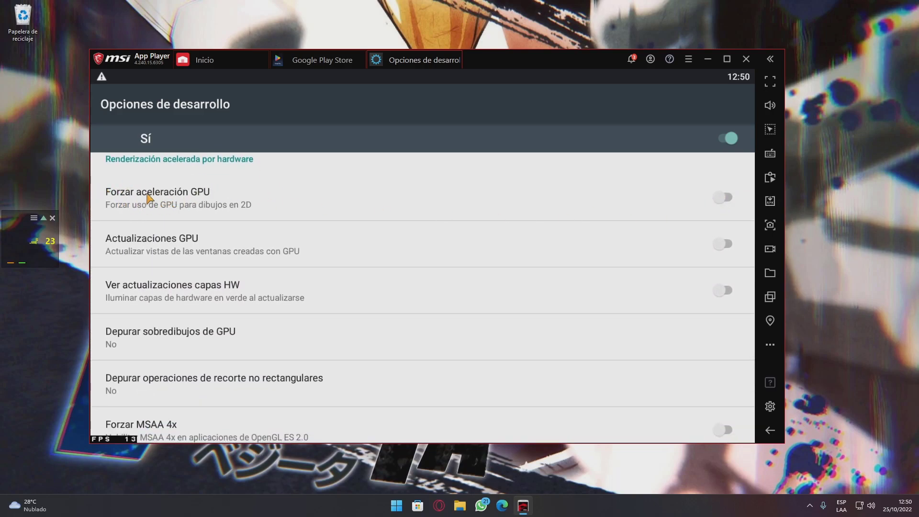
pyautogui.click(725, 198)
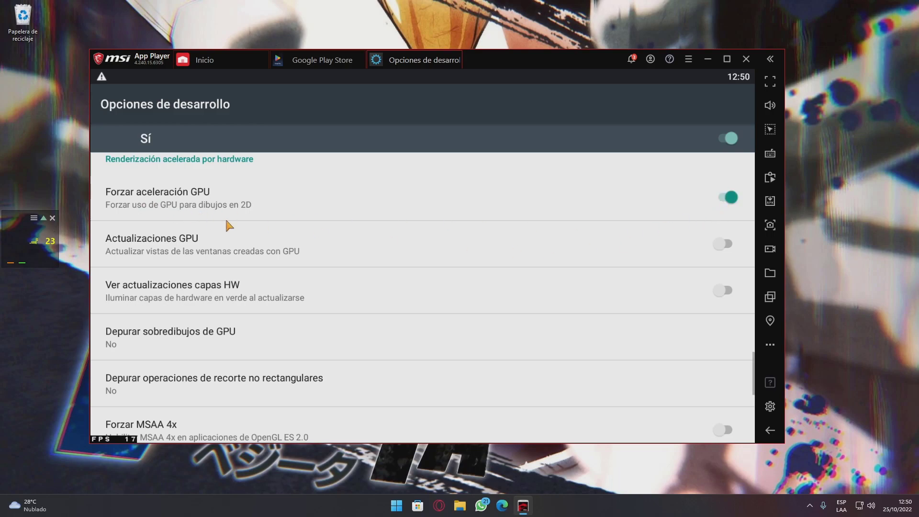
# - Look through the remaining rendering, multimedia, drawing and input entries in the developer options
pyautogui.scroll(-10, 229, 225)
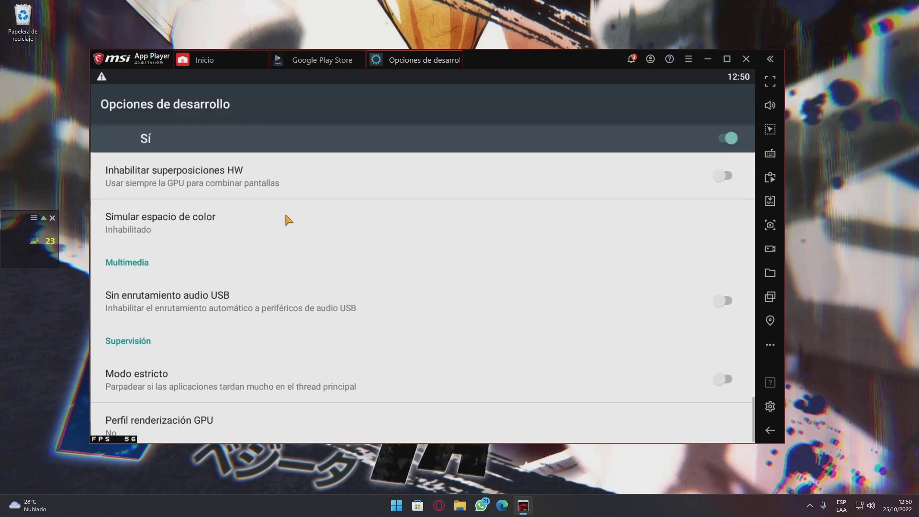
pyautogui.scroll(6, 322, 330)
pyautogui.scroll(15, 317, 339)
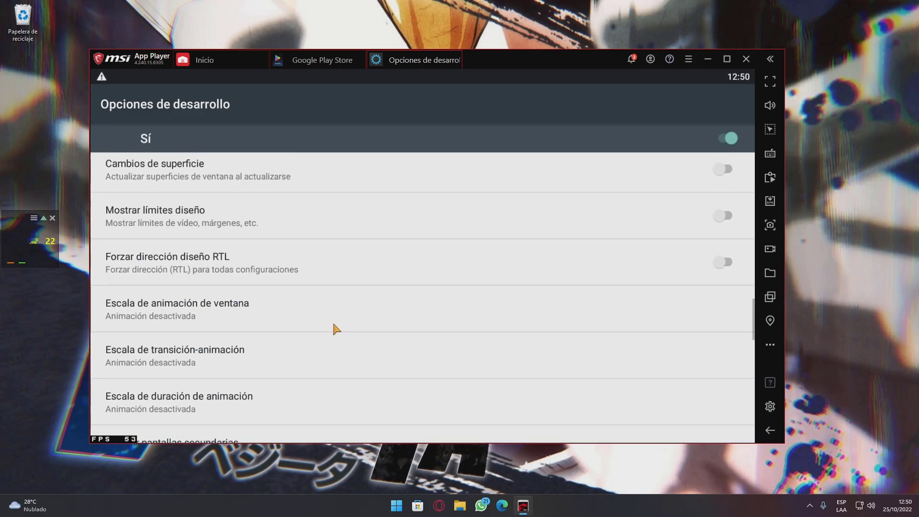
pyautogui.scroll(8, 385, 308)
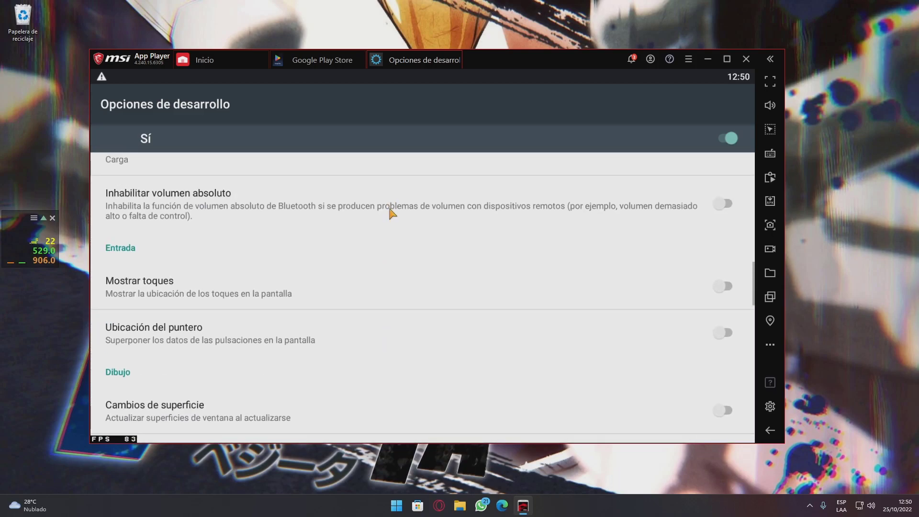